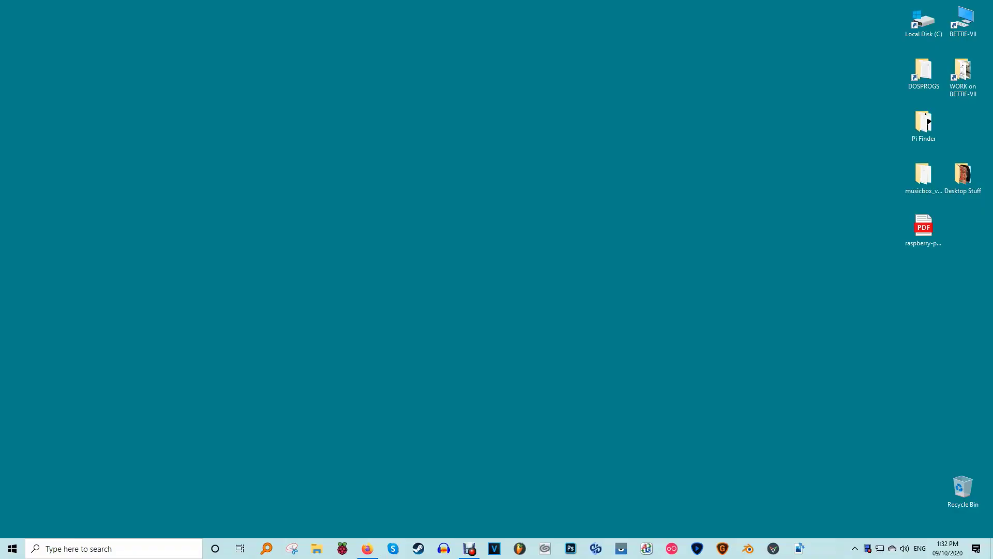
Step: Launch Task Manager from a search and bring up options for a Google Chrome process
{"action": "left_click", "coordinate": [113, 549]}
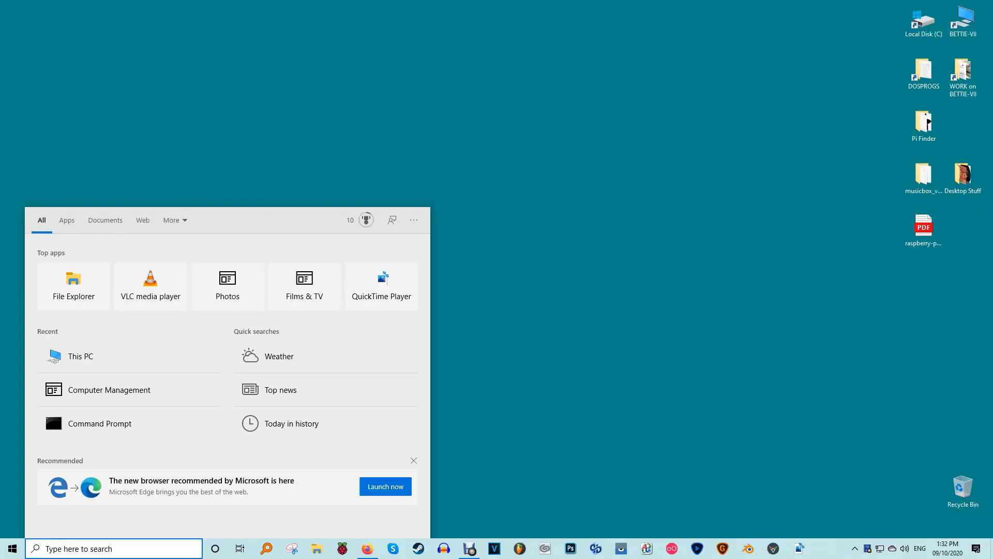
{"action": "type", "text": "task manager"}
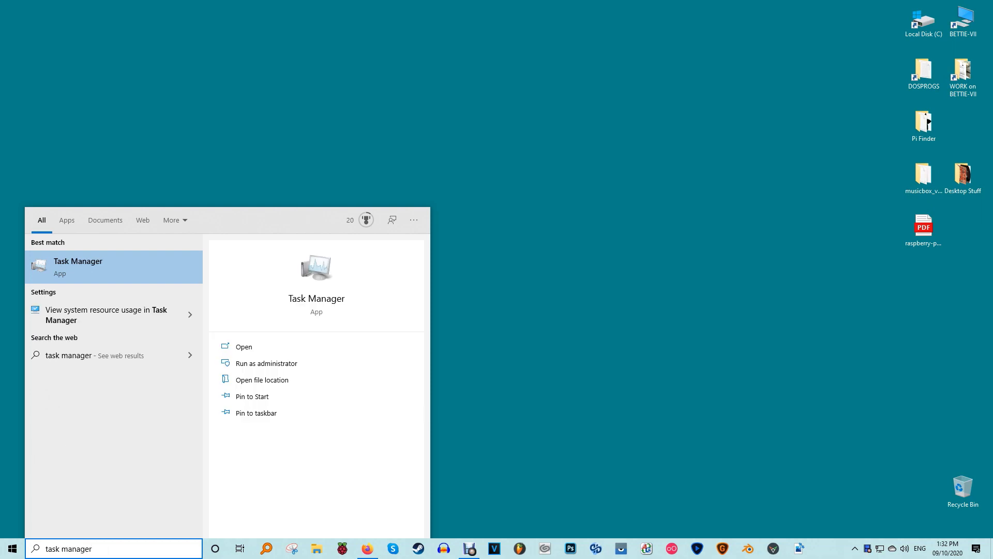
{"action": "key", "text": "Return"}
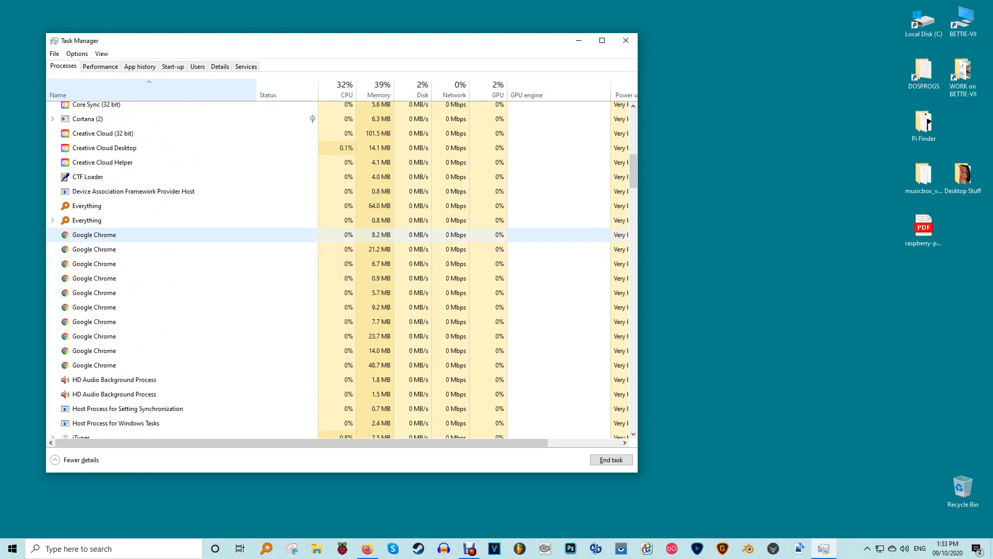
{"action": "right_click", "coordinate": [239, 237]}
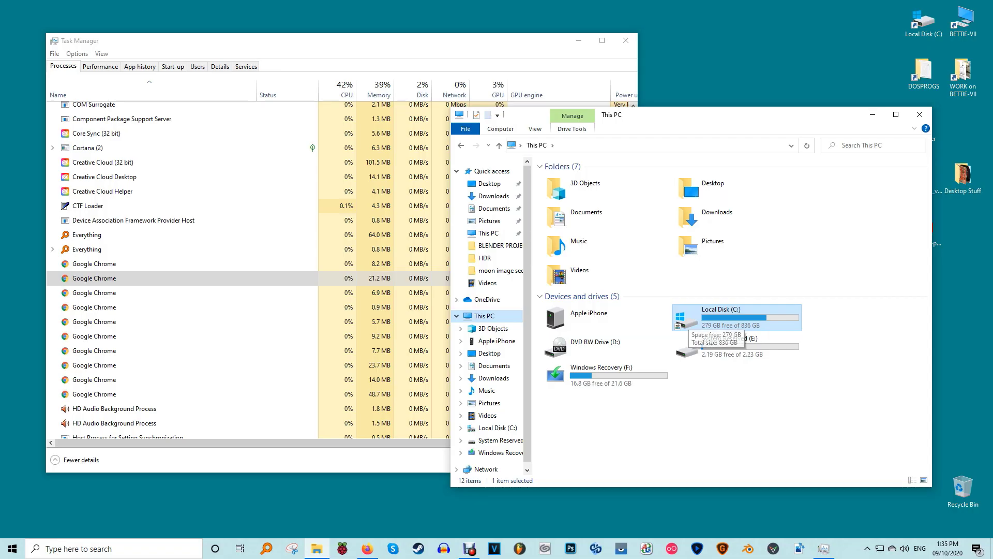
Step: Open the Properties of Local Disk (C:) from This PC
{"action": "right_click", "coordinate": [547, 321]}
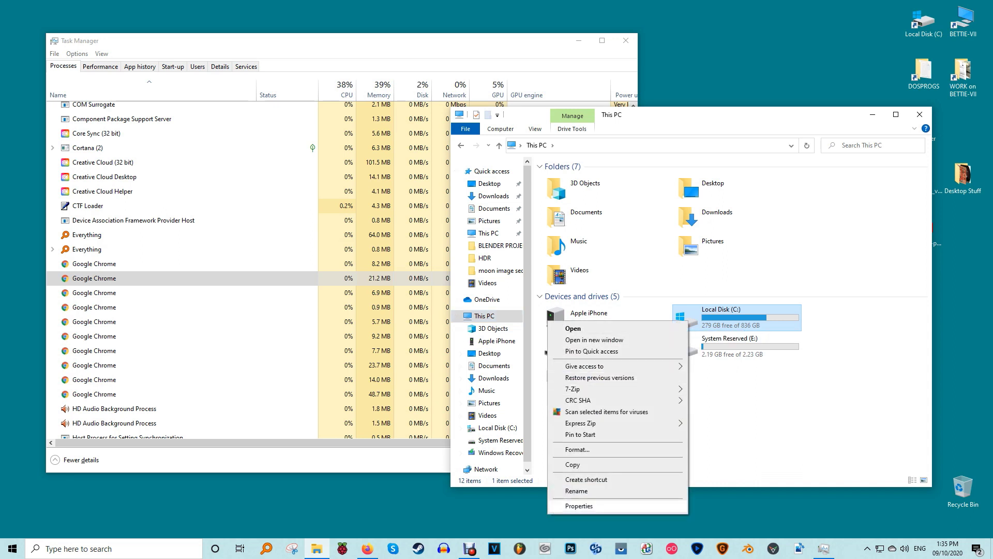
{"action": "left_click", "coordinate": [579, 506]}
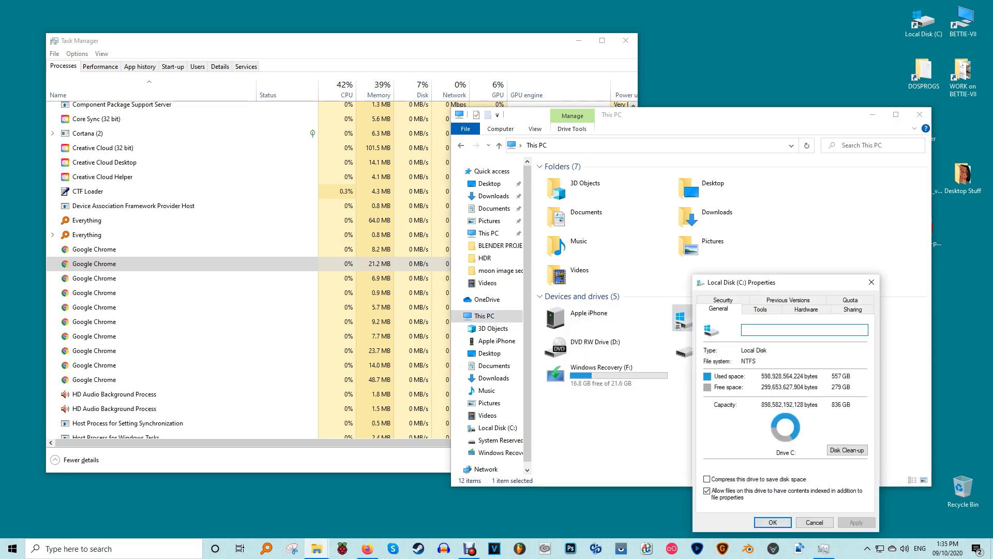
{"action": "left_click_drag", "start_coordinate": [776, 282], "coordinate": [363, 180]}
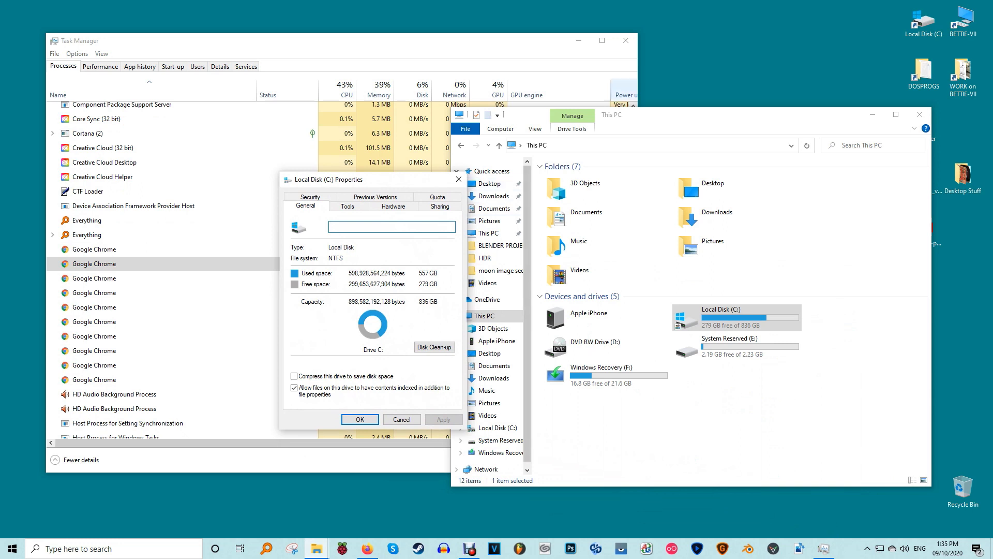
Step: Close Task Manager and File Explorer, leaving the C: properties dialog centred
{"action": "left_click", "coordinate": [625, 40]}
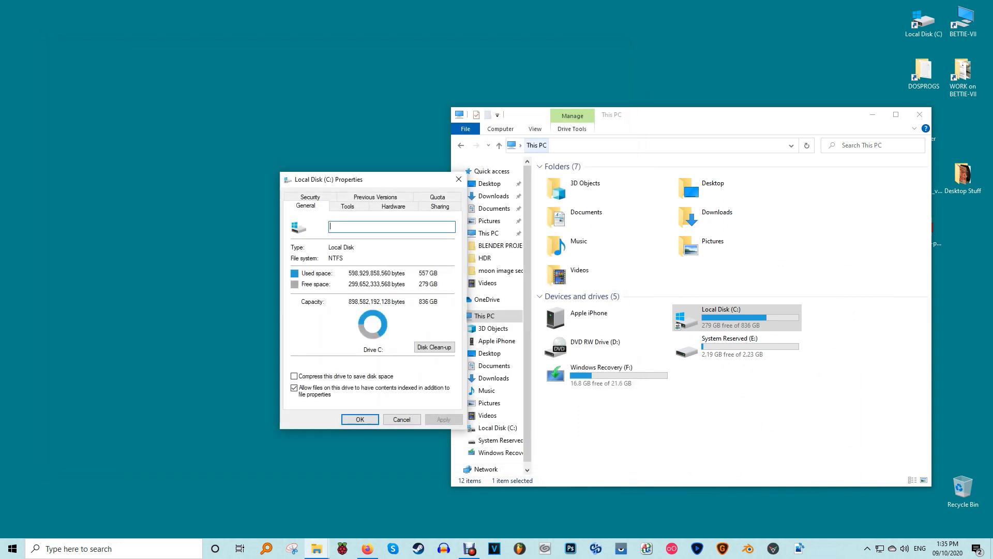
{"action": "left_click_drag", "start_coordinate": [405, 144], "coordinate": [308, 143]}
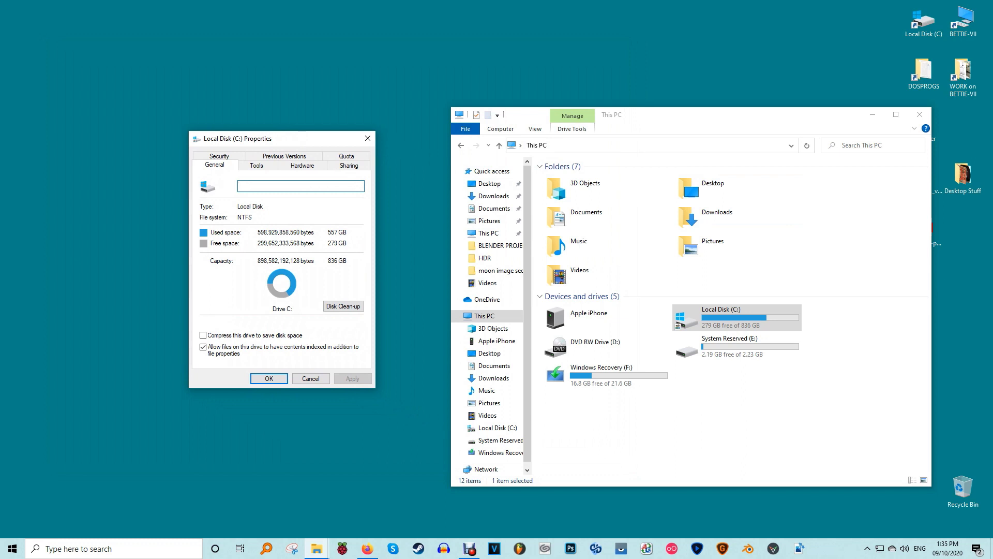
{"action": "left_click", "coordinate": [920, 115]}
{"action": "left_click_drag", "start_coordinate": [248, 139], "coordinate": [308, 67]}
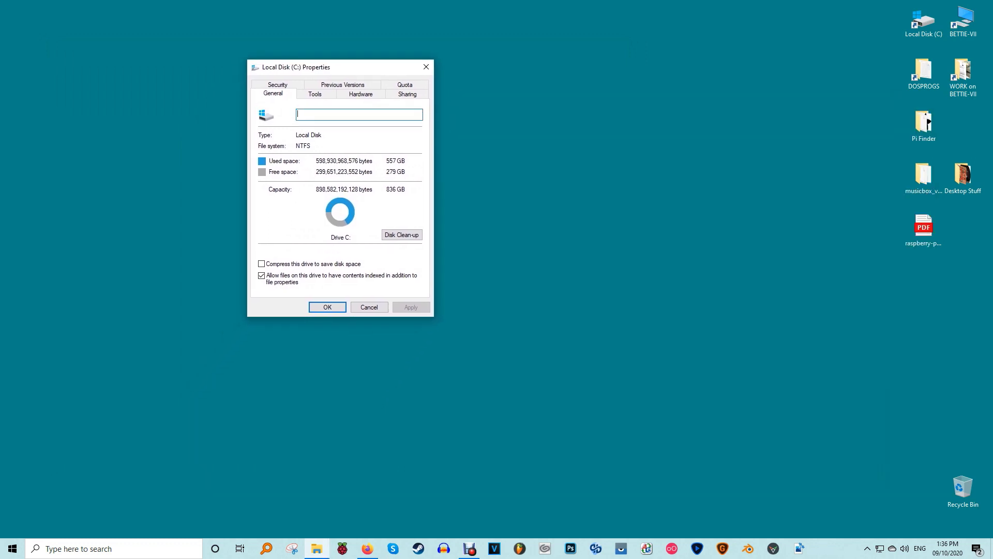
Step: Start Disk Clean-up for drive C: and rescan including system files
{"action": "left_click", "coordinate": [402, 235]}
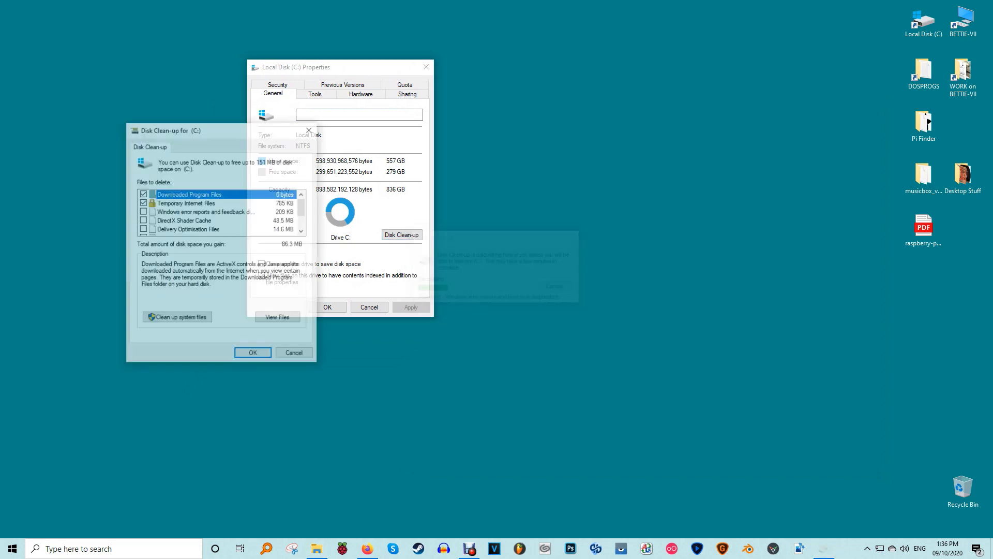
{"action": "left_click_drag", "start_coordinate": [233, 129], "coordinate": [556, 174]}
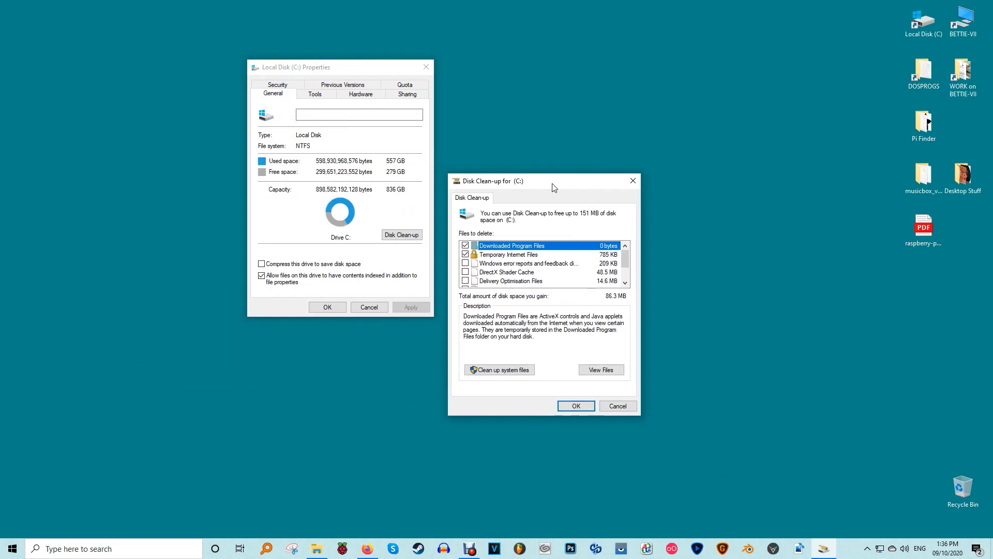
{"action": "left_click", "coordinate": [500, 362]}
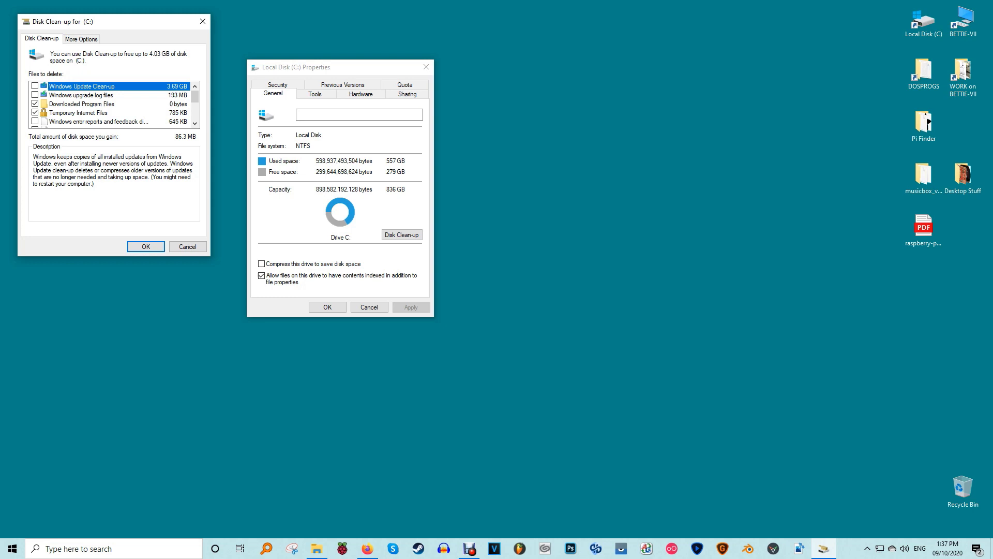
Step: Tick Windows Update Clean-up and permanently delete the selected files, about 3.69 GB
{"action": "left_click_drag", "start_coordinate": [117, 21], "coordinate": [569, 125]}
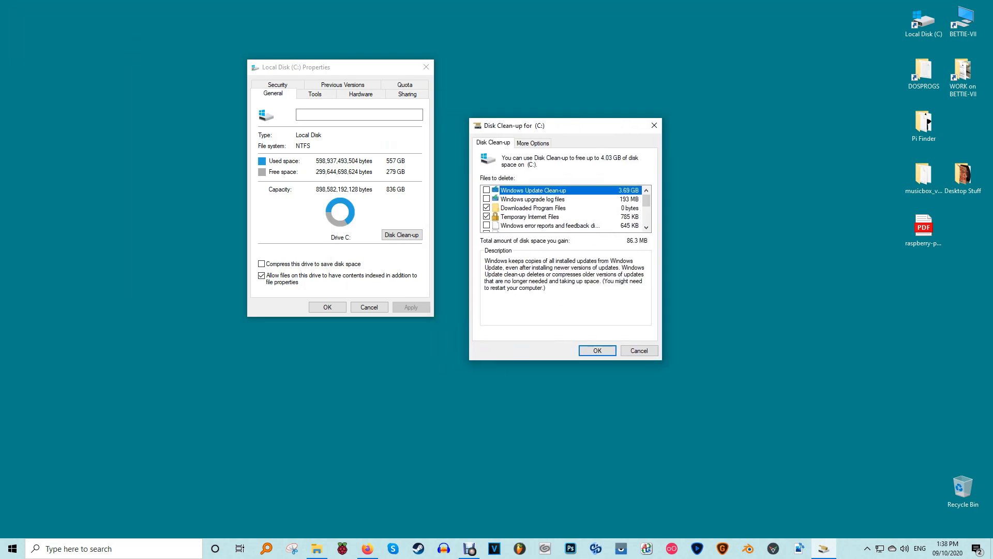
{"action": "left_click", "coordinate": [487, 190]}
{"action": "scroll", "coordinate": [559, 208], "scroll_direction": "down", "scroll_amount": 3}
{"action": "scroll", "coordinate": [559, 209], "scroll_direction": "down", "scroll_amount": 2}
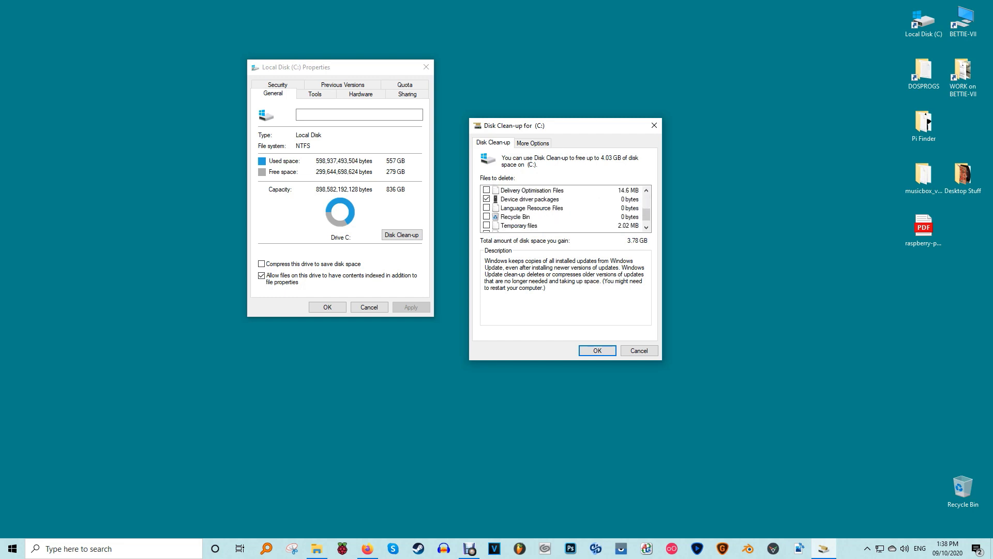
{"action": "scroll", "coordinate": [558, 208], "scroll_direction": "down", "scroll_amount": 1}
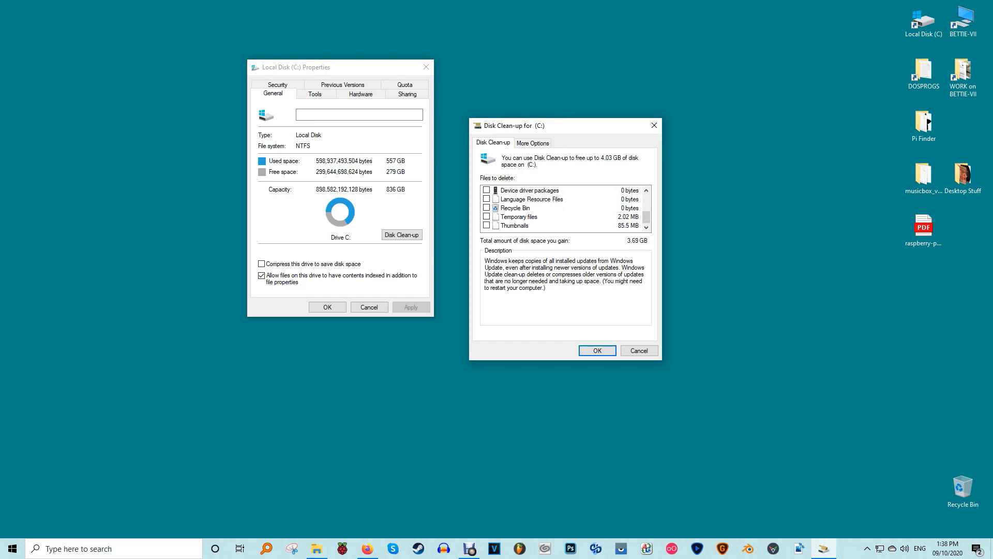
{"action": "scroll", "coordinate": [559, 208], "scroll_direction": "up", "scroll_amount": 5}
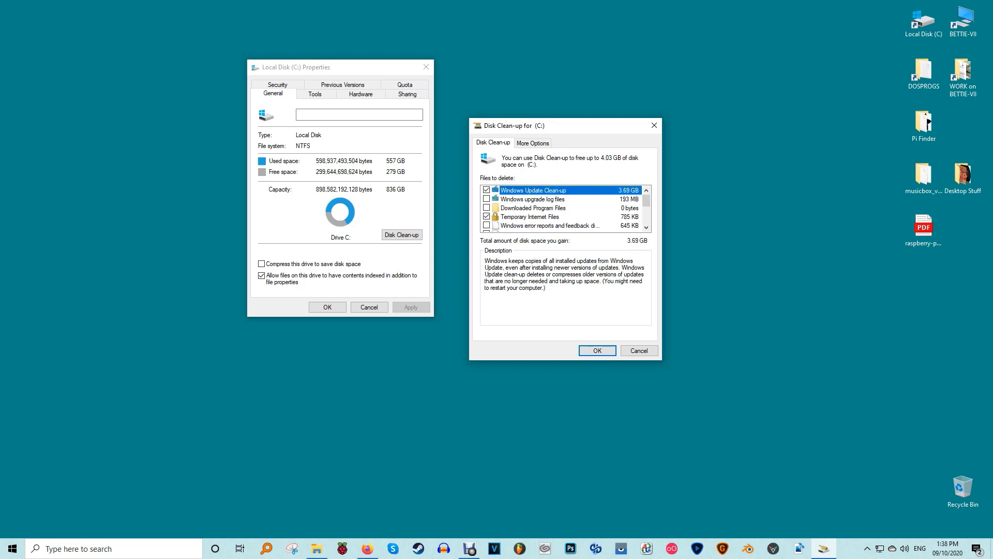
{"action": "left_click", "coordinate": [597, 349]}
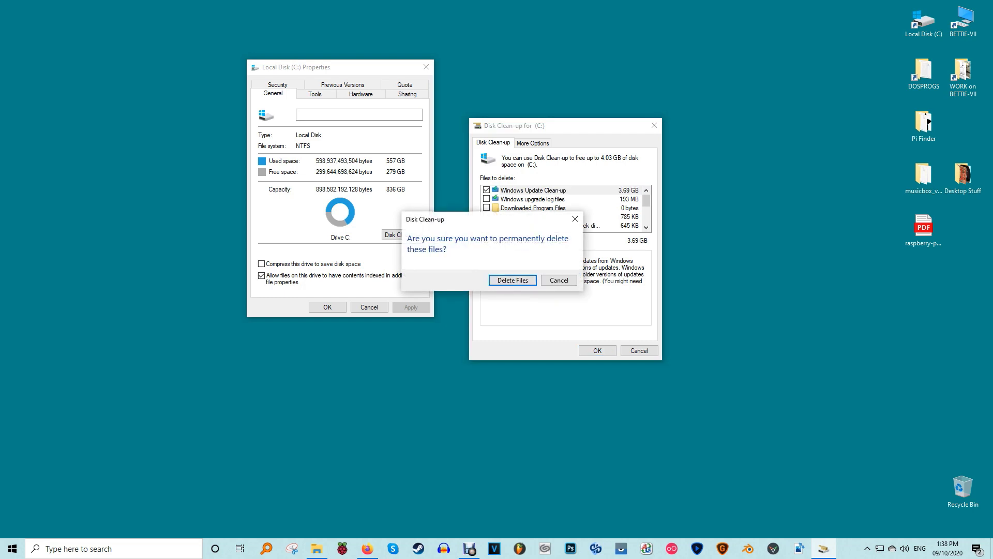
{"action": "left_click", "coordinate": [513, 280]}
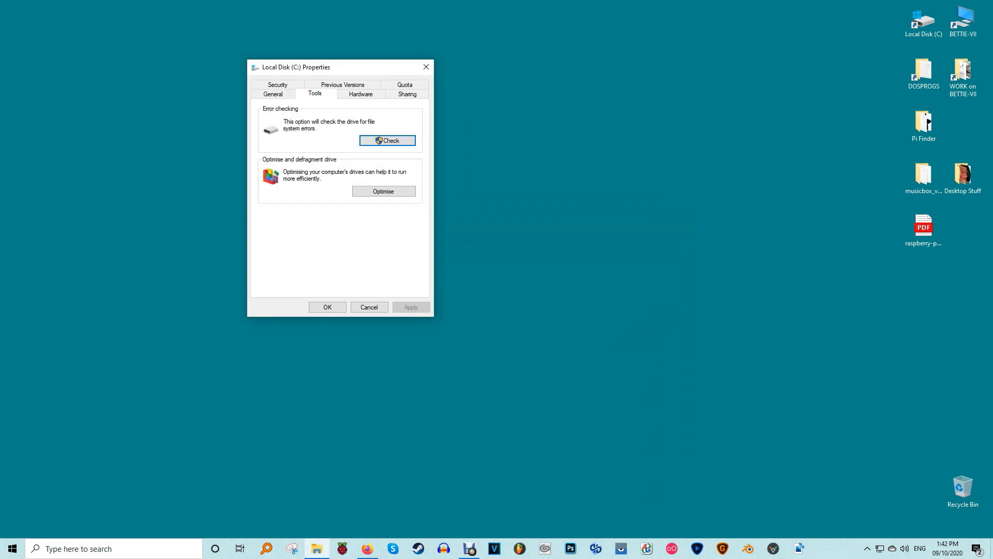
Step: Open Optimise Drives from the Tools tab and analyse drive C: for fragmentation
{"action": "key", "text": "Tab"}
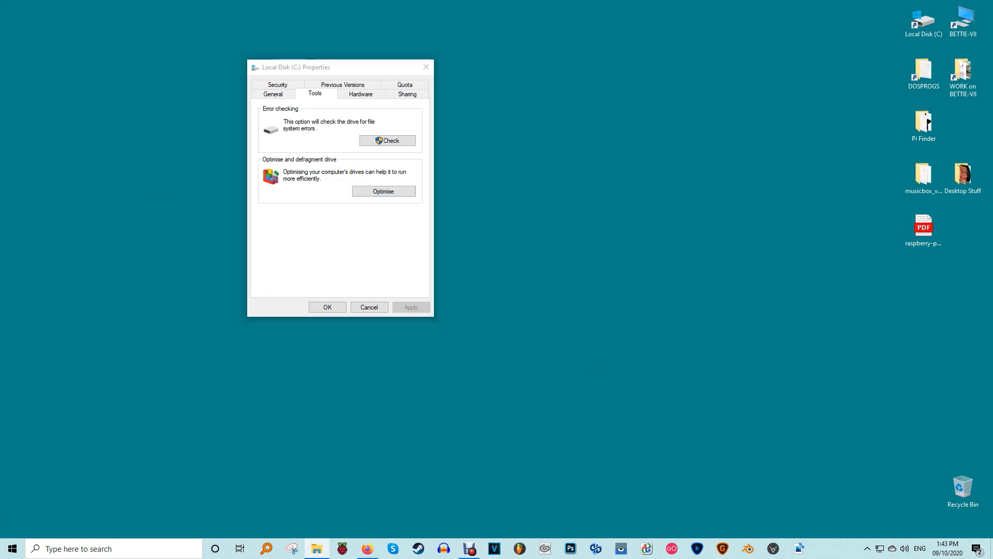
{"action": "key", "text": "Return"}
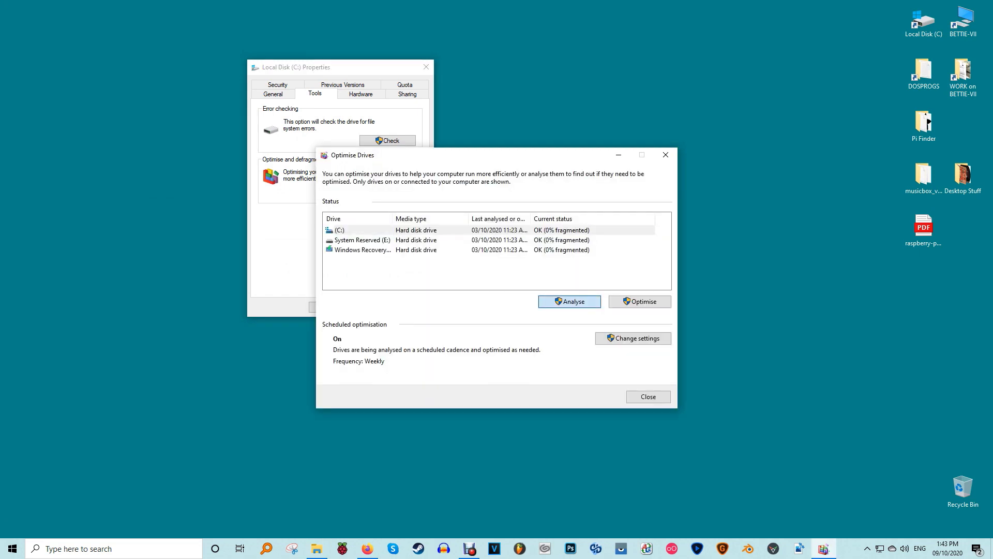
{"action": "key", "text": "Return"}
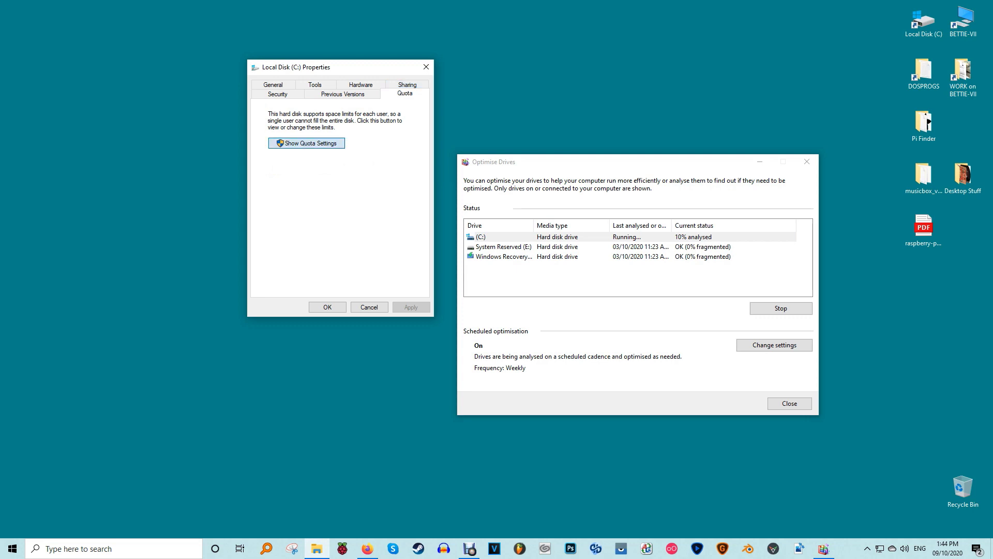
Step: Show the Quota Settings for drive C:, which report disk quotas as disabled
{"action": "key", "text": "Return"}
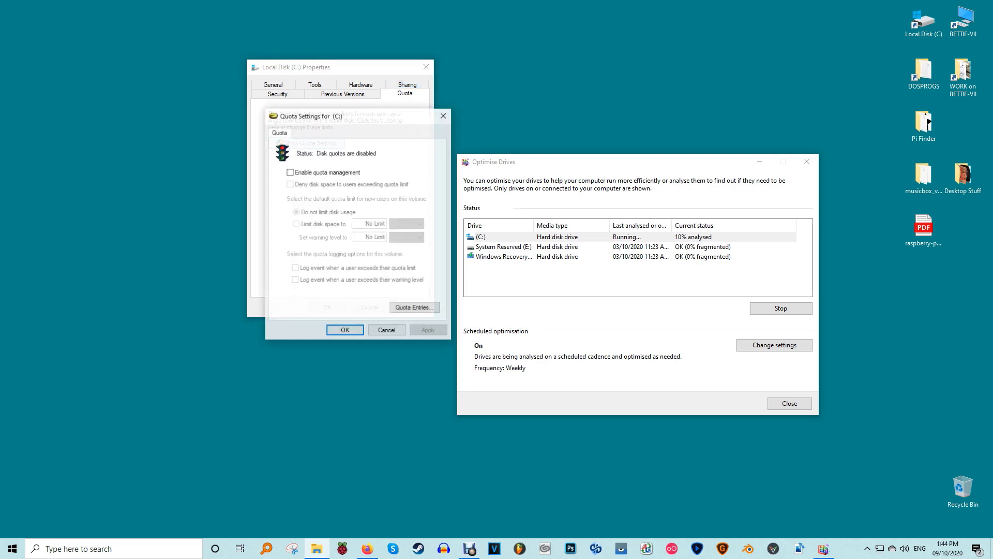
{"action": "left_click_drag", "start_coordinate": [388, 118], "coordinate": [258, 184]}
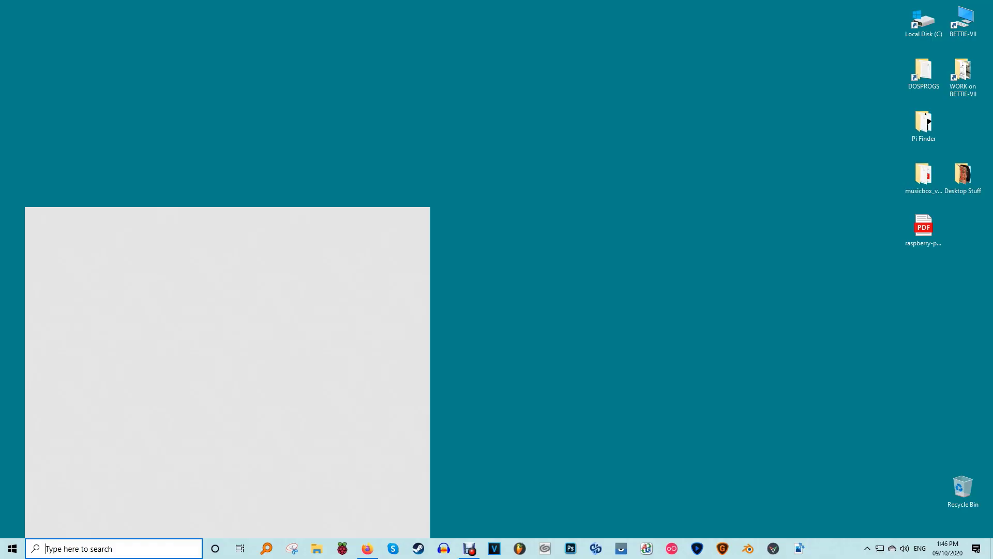
{"action": "type", "text": "re"}
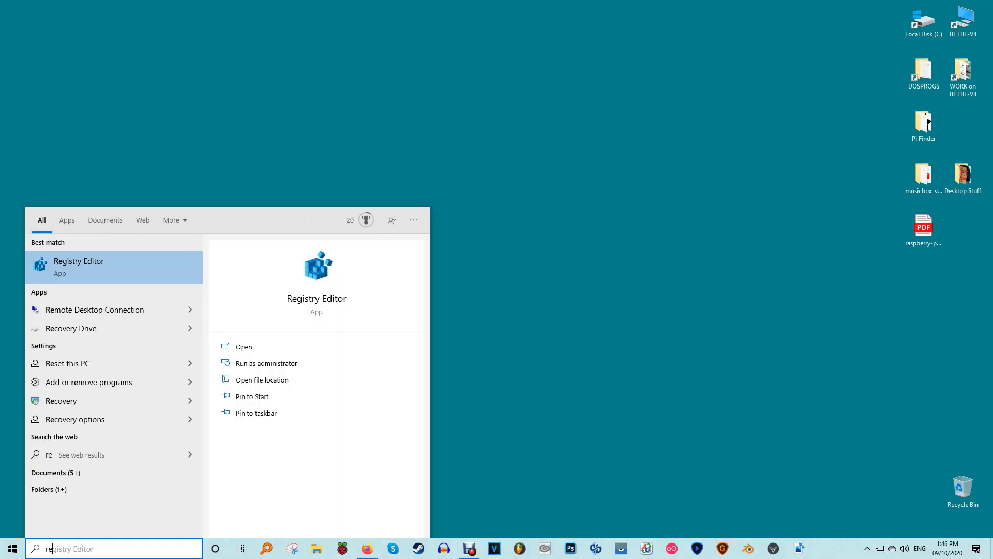
{"action": "type", "text": "gistry"}
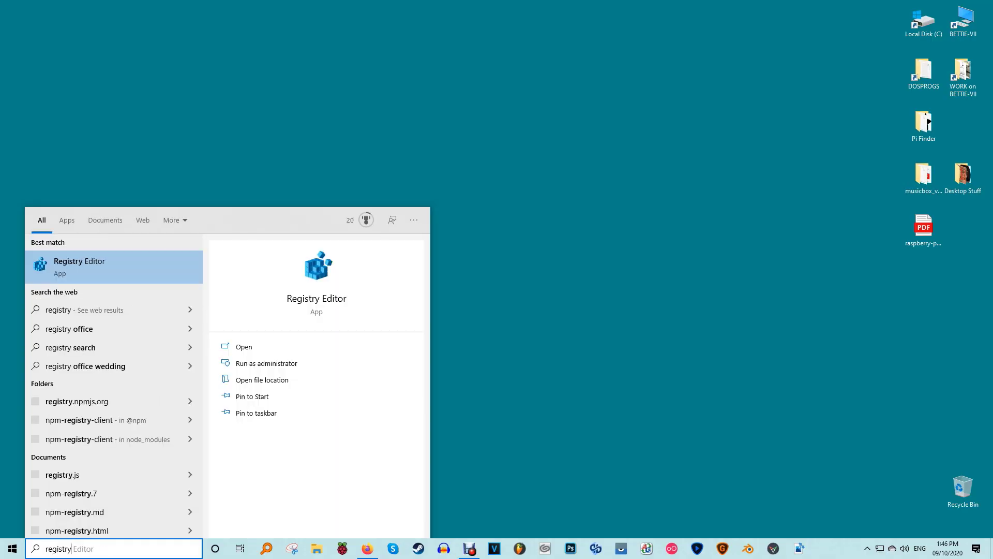
Step: Launch Registry Editor from a 'registry' Start menu search
{"action": "key", "text": "Return"}
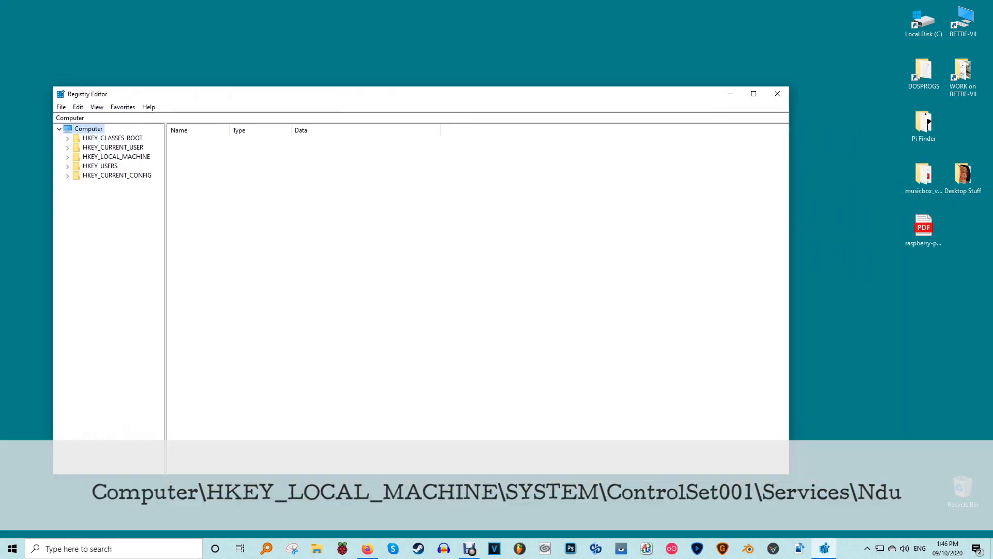
Step: Navigate to Computer\HKEY_LOCAL_MACHINE\SYSTEM\ControlSet001\Services\Ndu through the address bar
{"action": "key", "text": "alt+d"}
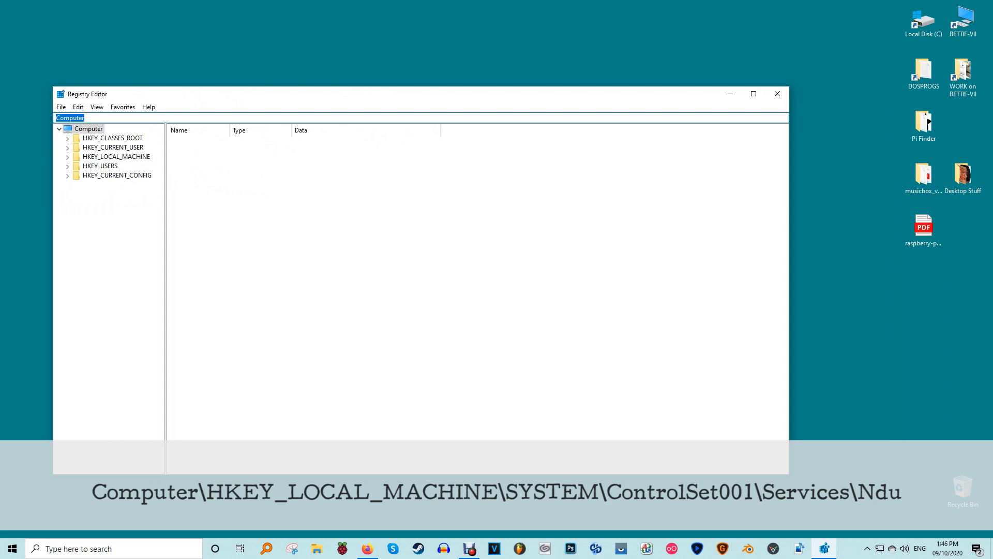
{"action": "type", "text": "Computer\\HKEY_LOCAL_MACHINE\\SYSTEM\\ControlSet001\\Services\\Ndu"}
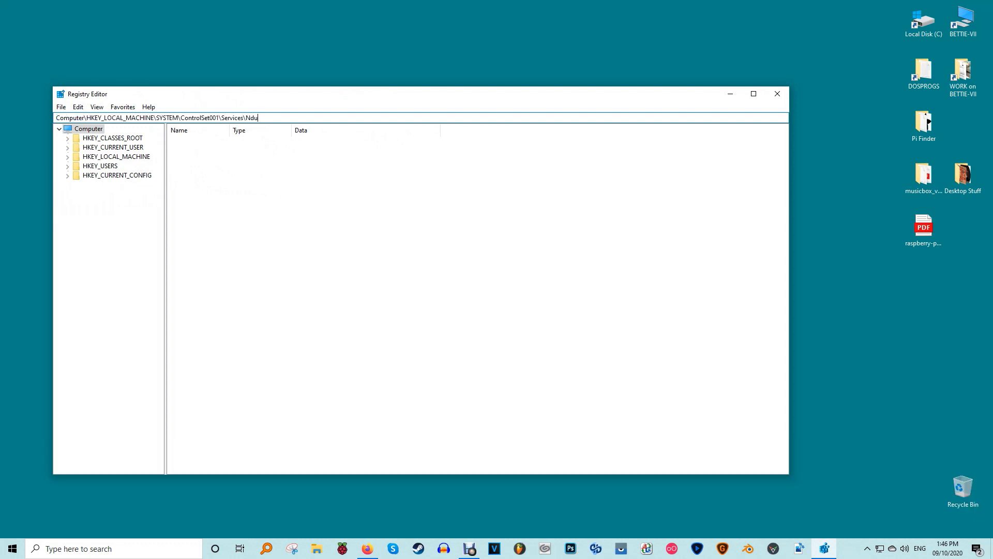
{"action": "key", "text": "Return"}
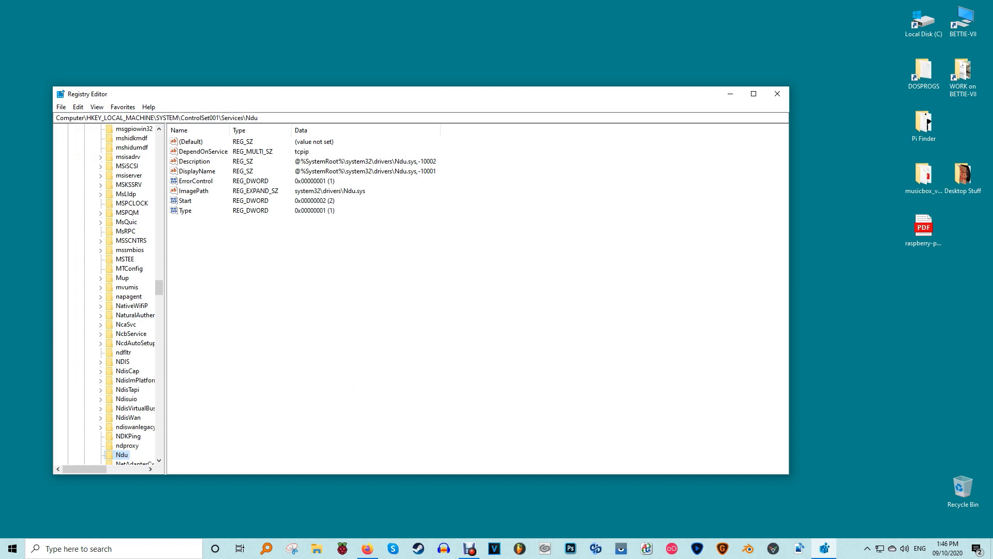
{"action": "scroll", "coordinate": [136, 287], "scroll_direction": "down", "scroll_amount": 3}
{"action": "scroll", "coordinate": [136, 287], "scroll_direction": "down", "scroll_amount": 3}
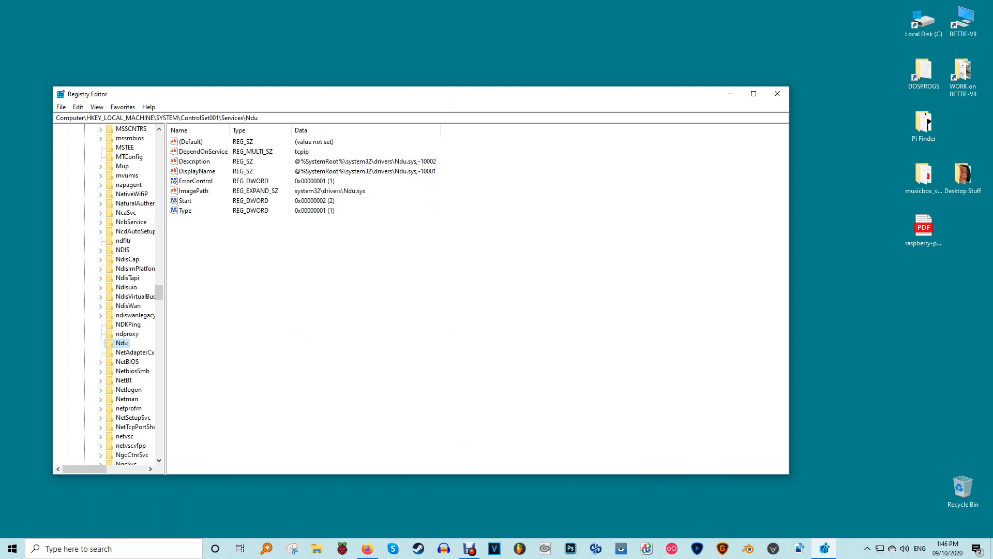
Step: Modify the Ndu Start value's data from 2 to 4
{"action": "right_click", "coordinate": [190, 202]}
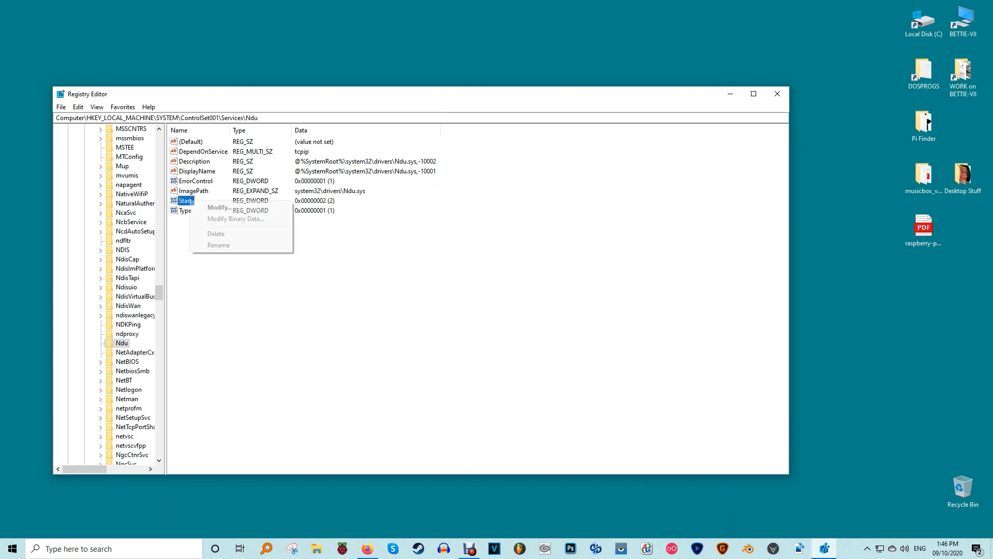
{"action": "left_click", "coordinate": [218, 207]}
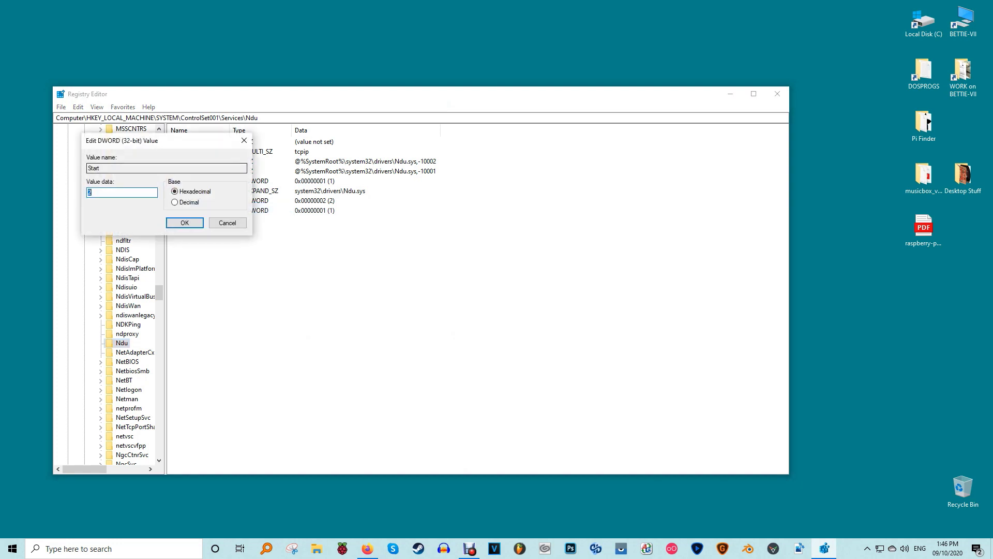
{"action": "left_click_drag", "start_coordinate": [188, 137], "coordinate": [519, 252]}
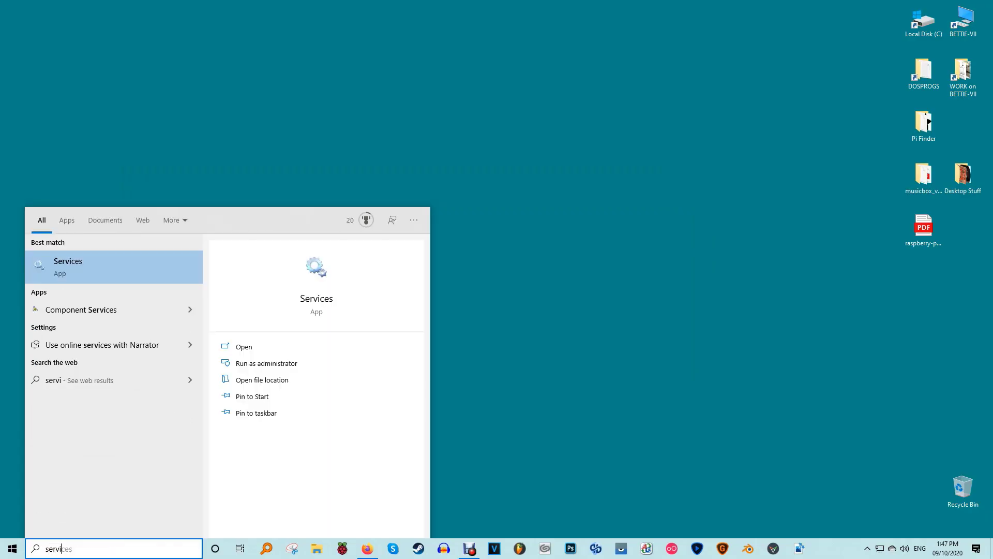
{"action": "type", "text": "es"}
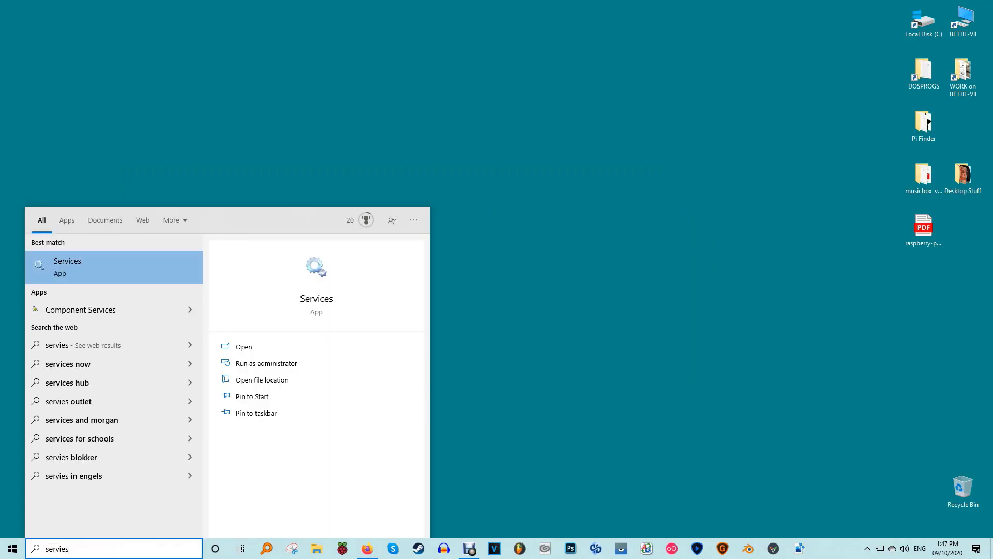
Step: Launch the Services console from a 'services' Start menu search
{"action": "key", "text": "Return"}
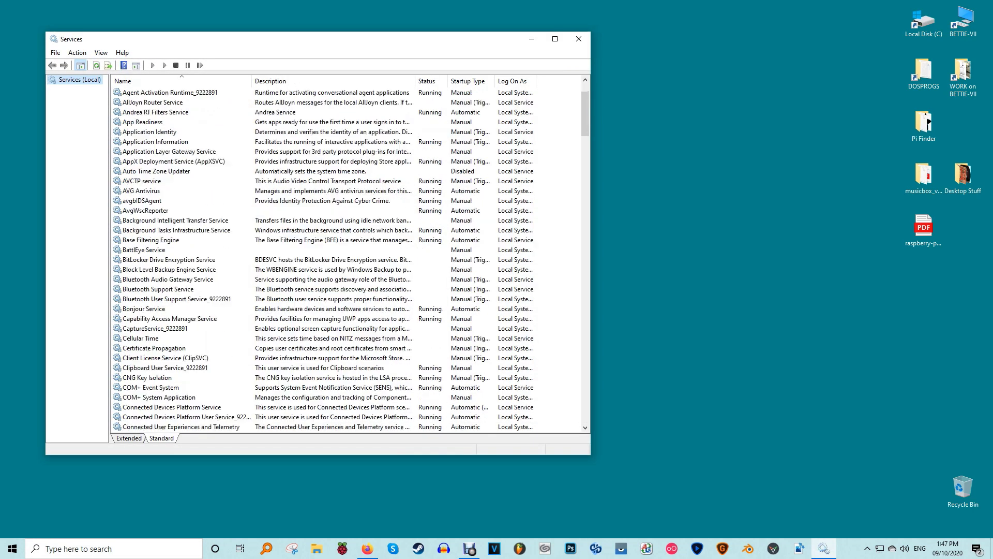
{"action": "scroll", "coordinate": [342, 257], "scroll_direction": "down", "scroll_amount": 5}
{"action": "scroll", "coordinate": [341, 256], "scroll_direction": "down", "scroll_amount": 5}
{"action": "scroll", "coordinate": [342, 256], "scroll_direction": "down", "scroll_amount": 5}
{"action": "scroll", "coordinate": [342, 256], "scroll_direction": "down", "scroll_amount": 5}
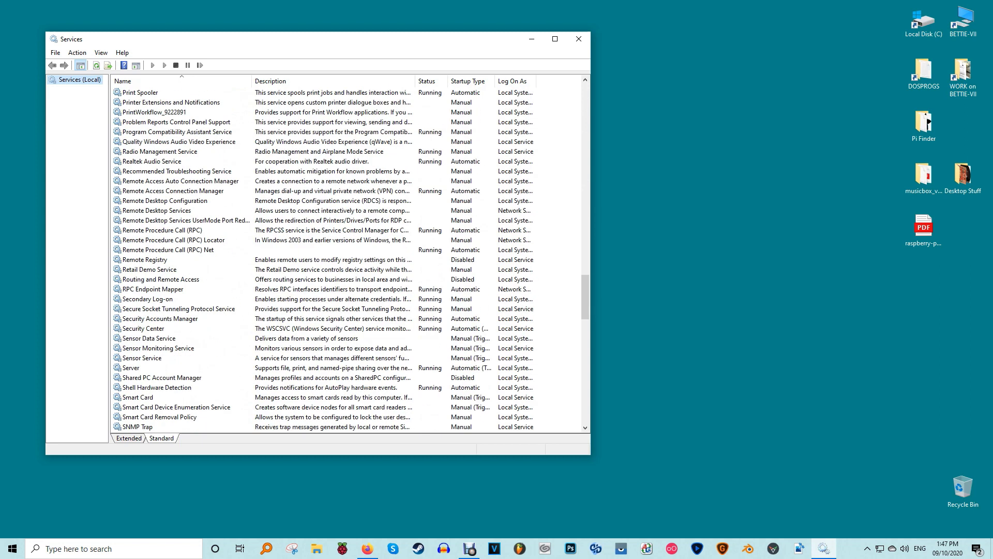
{"action": "scroll", "coordinate": [342, 256], "scroll_direction": "down", "scroll_amount": 5}
Step: Stop the SysMain service, then open its Properties dialog
{"action": "left_click", "coordinate": [326, 299]}
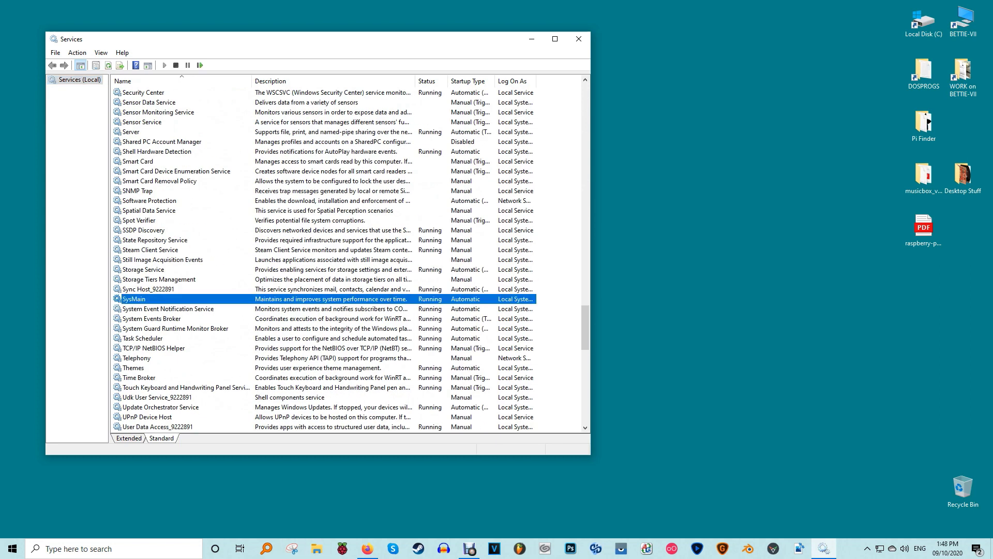
{"action": "right_click", "coordinate": [167, 299]}
{"action": "left_click", "coordinate": [186, 313]}
{"action": "right_click", "coordinate": [178, 299]}
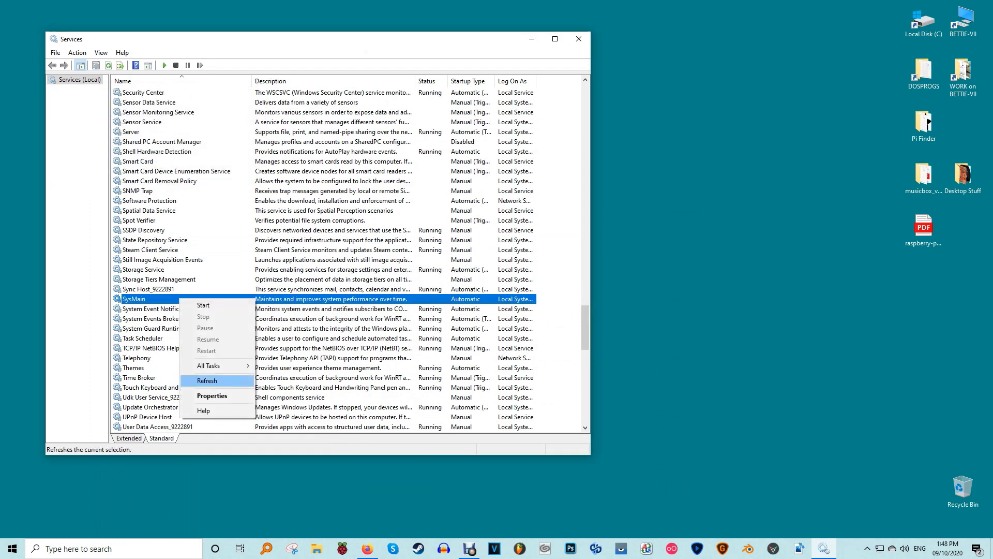
{"action": "left_click", "coordinate": [212, 396]}
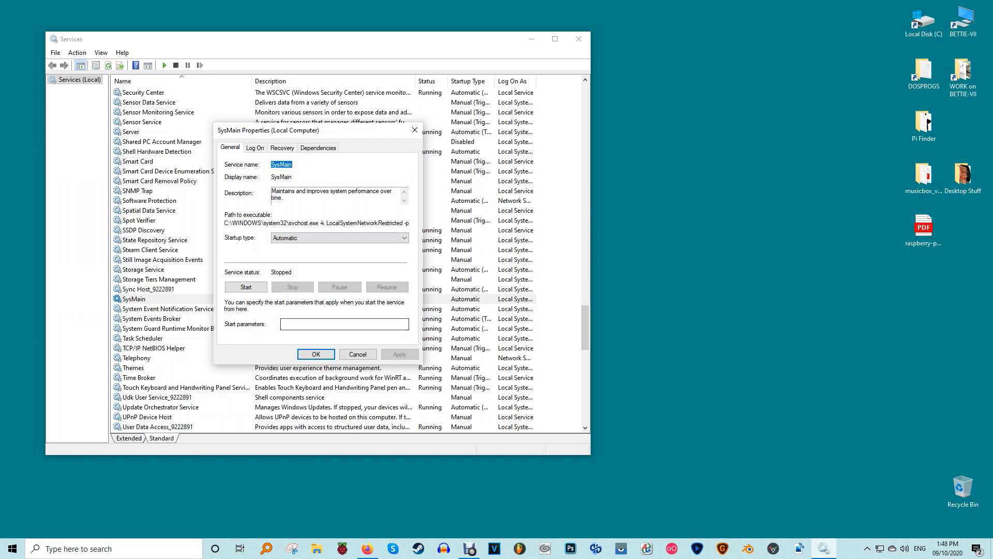
Step: Set SysMain's startup type to Disabled and apply the change
{"action": "left_click_drag", "start_coordinate": [349, 149], "coordinate": [734, 157]}
{"action": "left_click", "coordinate": [737, 262]}
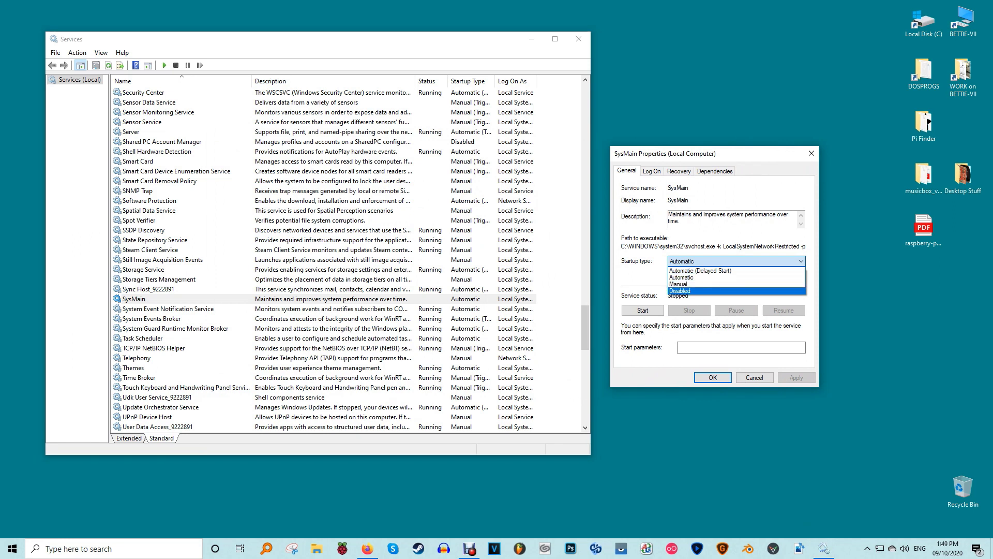
{"action": "left_click", "coordinate": [736, 290]}
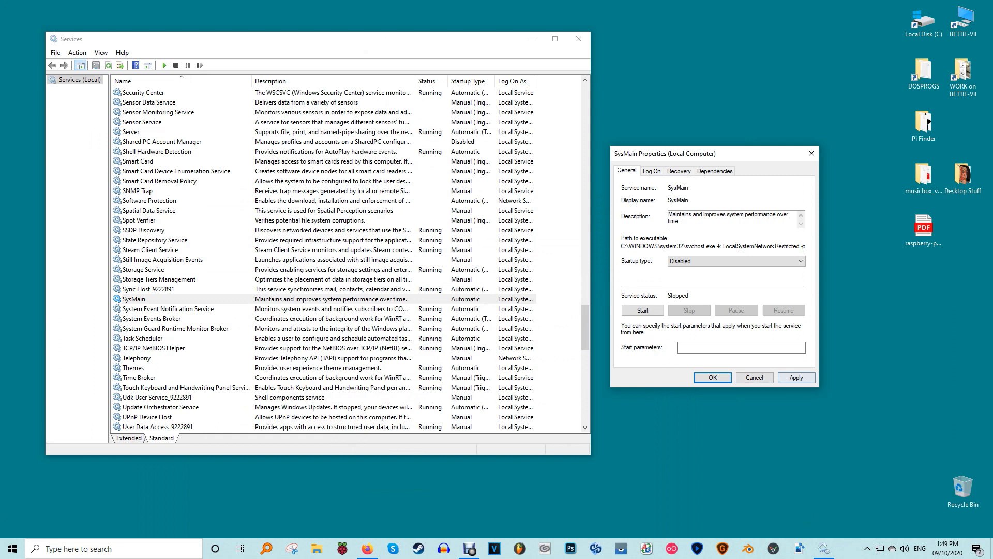
{"action": "left_click", "coordinate": [797, 377]}
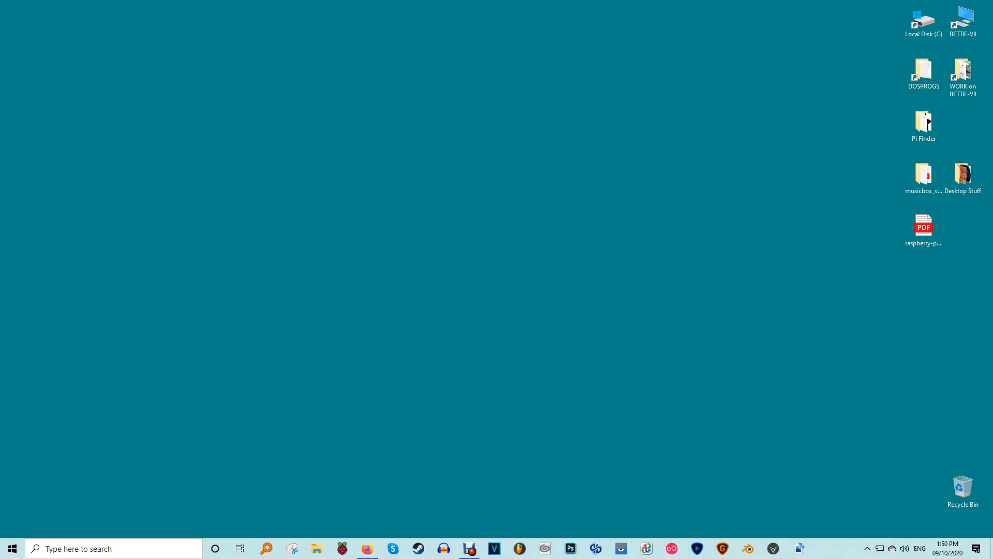
Step: Search for "task" from the taskbar and launch Task Manager
{"action": "left_click", "coordinate": [114, 549]}
{"action": "type", "text": "task"}
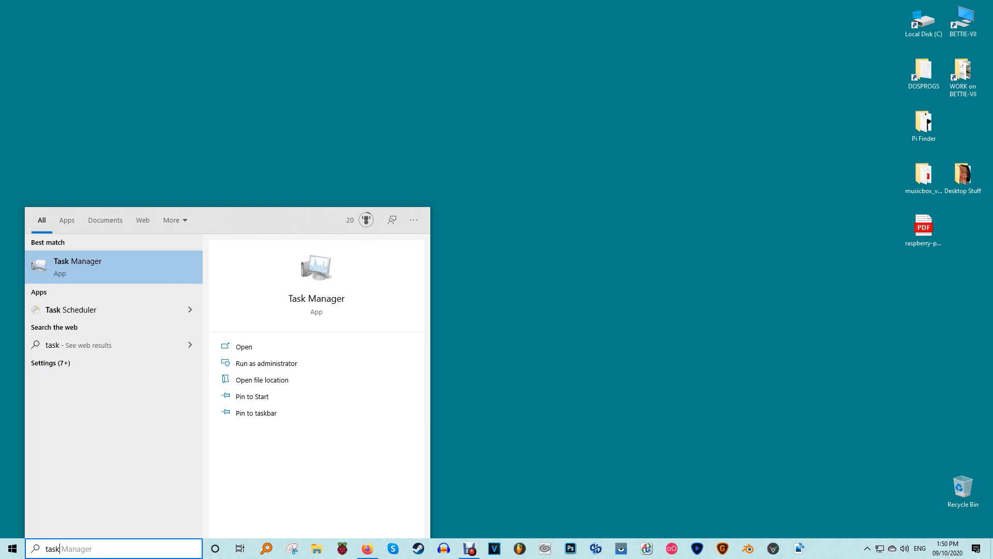
{"action": "key", "text": "Return"}
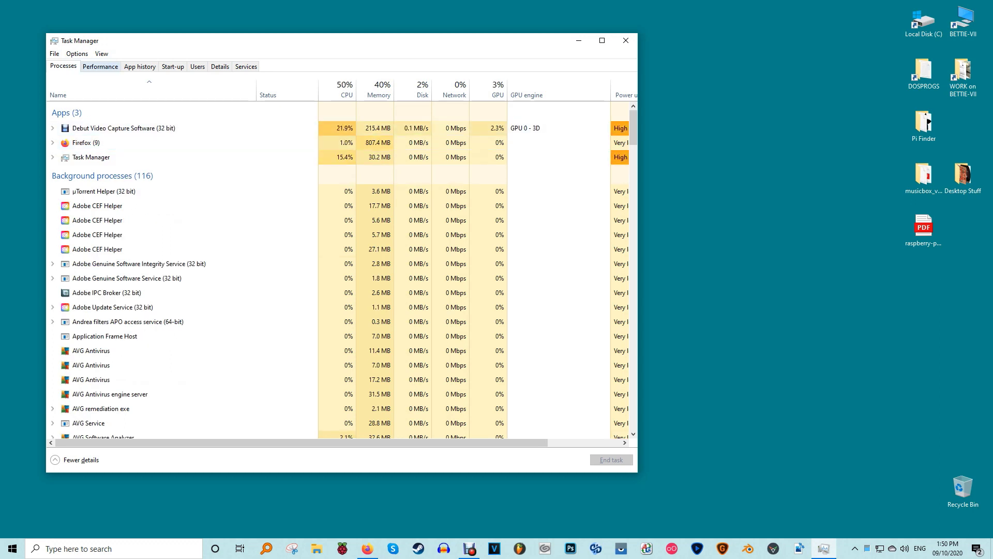
Step: View the Memory performance page showing 16.0 GB DDR3 at 1600 MHz, 4 of 4 slots
{"action": "left_click", "coordinate": [101, 67]}
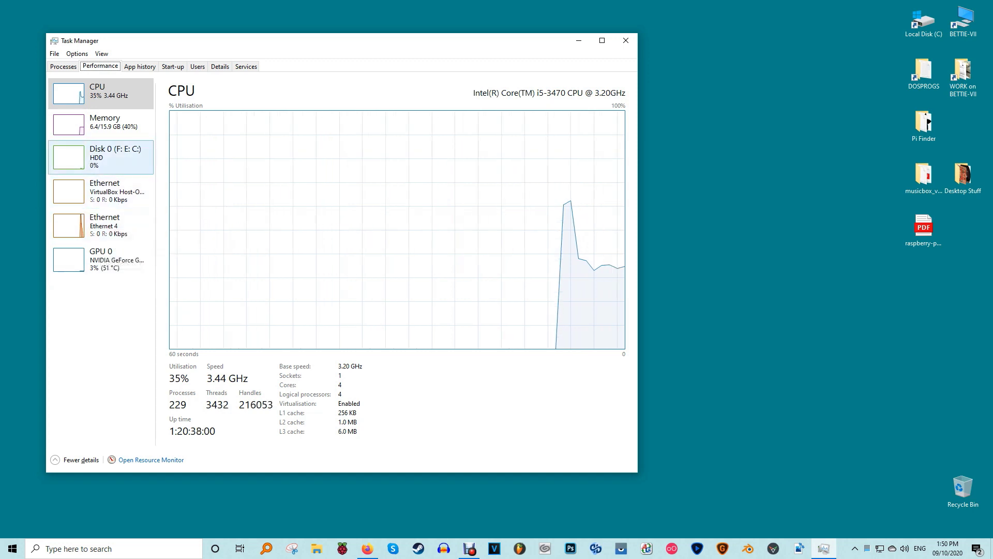
{"action": "left_click", "coordinate": [101, 123]}
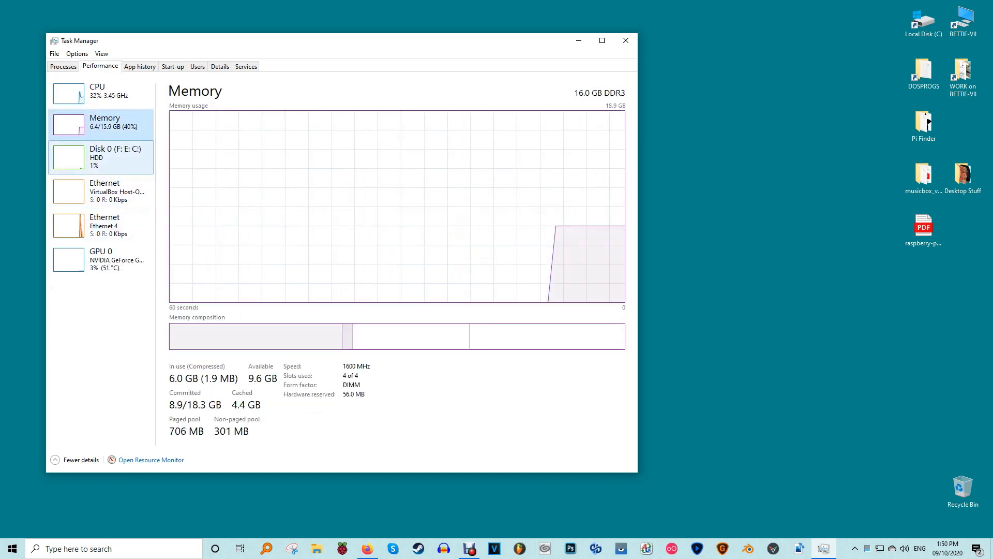